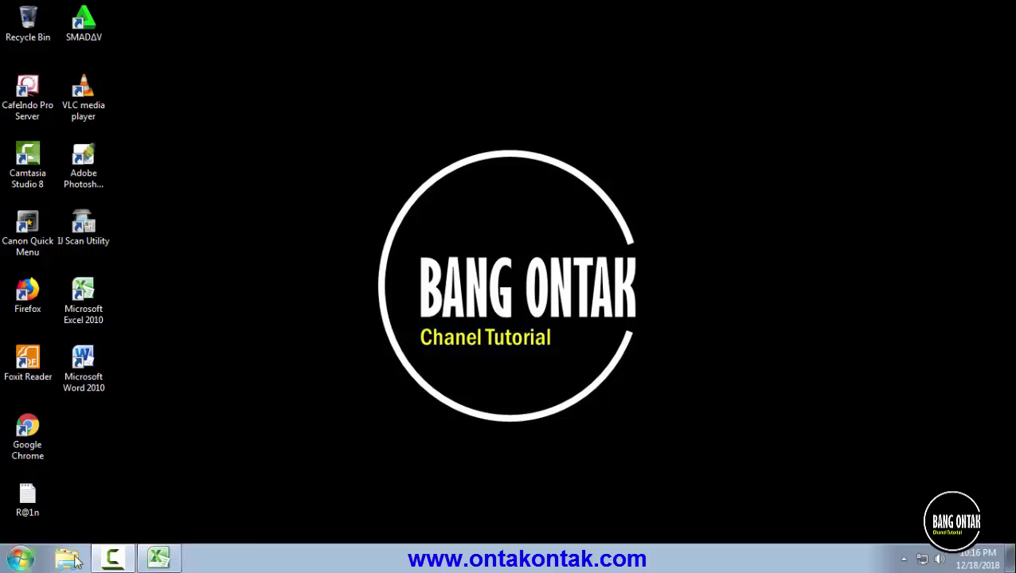
# - Bring the DAFTAR PESERTA DIDIK PAUD PERTIWI workbook back on screen from the taskbar
pyautogui.click(162, 564)
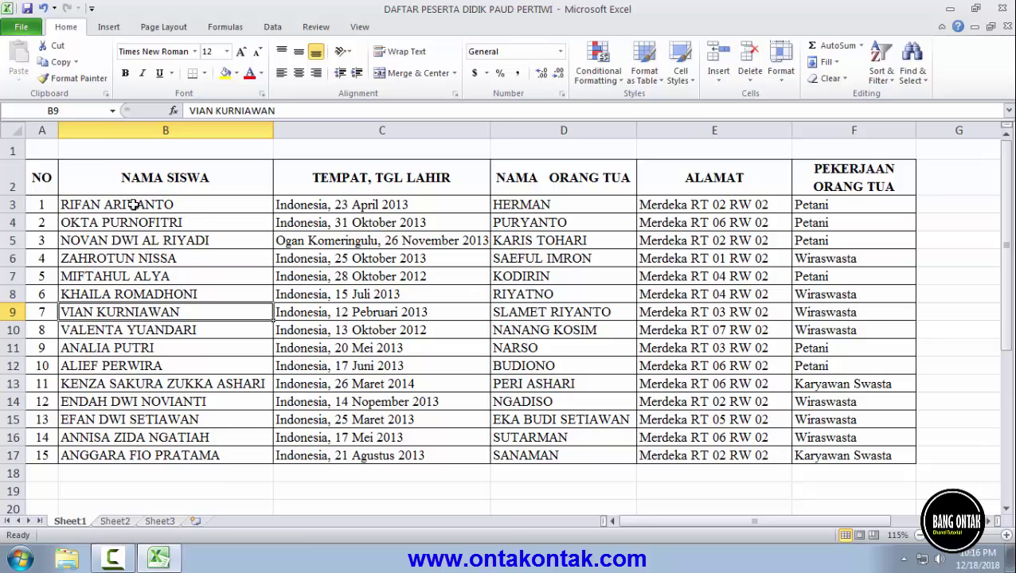
# - Select the student names in column B, cells B3 to B17
pyautogui.moveTo(120, 205); pyautogui.dragTo(110, 455)
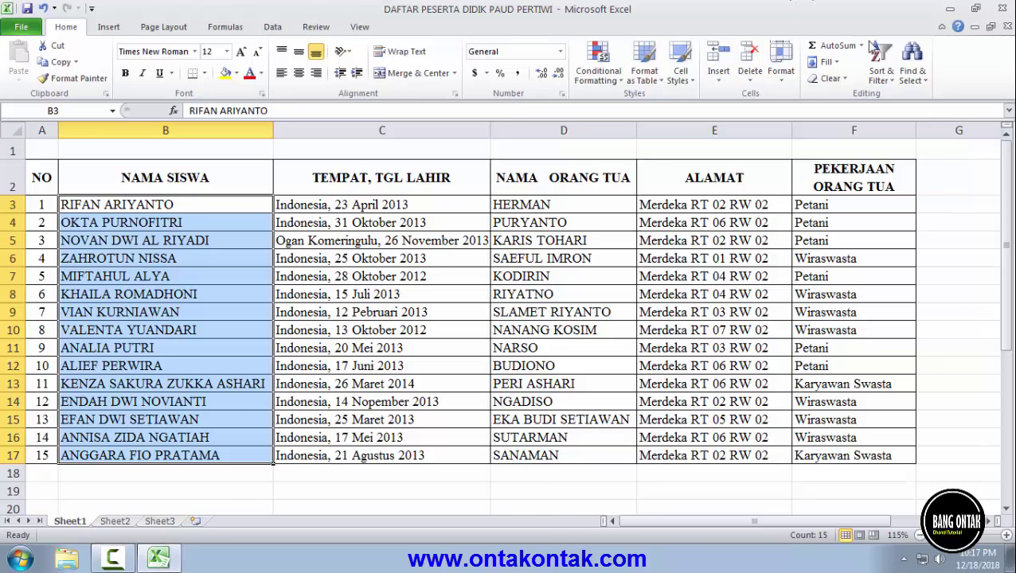
# - Sort the names A to Z with 'Expand the selection', keeping each student's row together
pyautogui.click(889, 79)
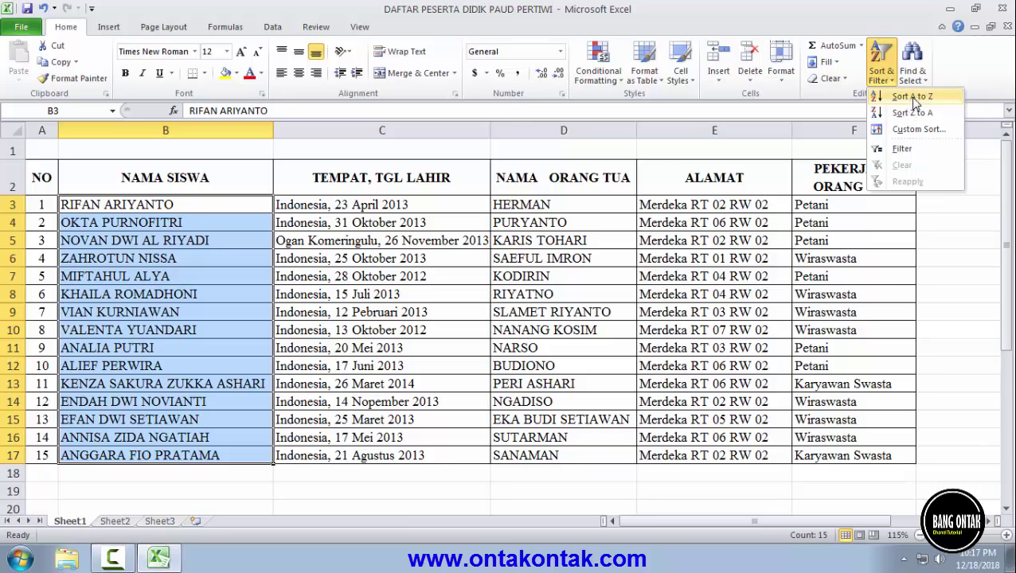
pyautogui.click(913, 97)
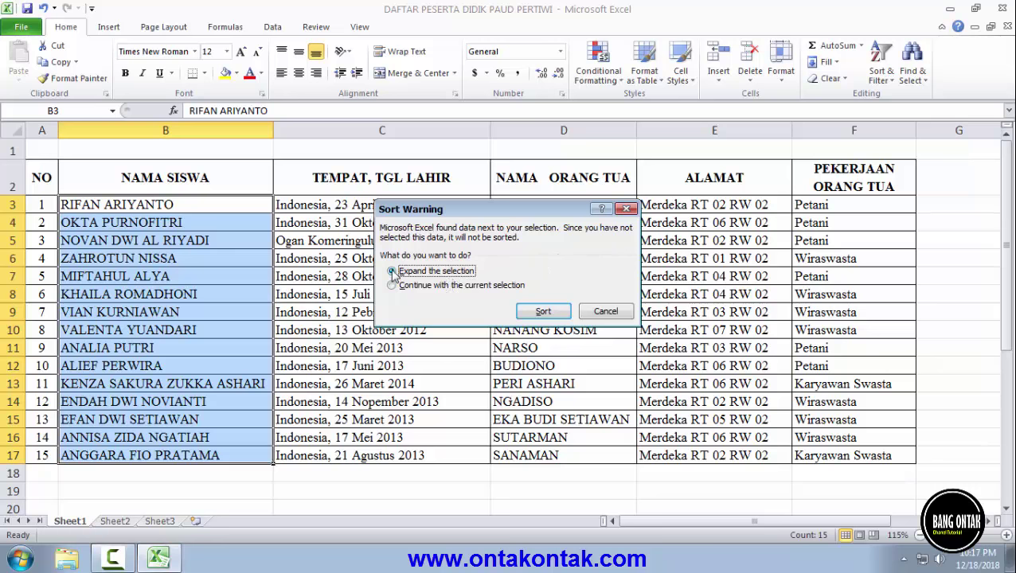
pyautogui.click(540, 313)
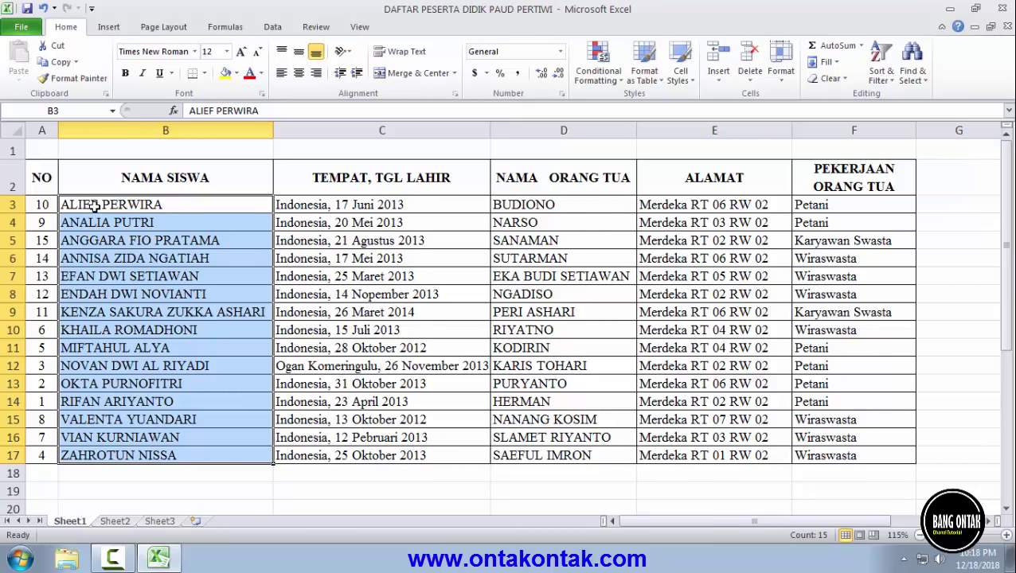
# - Clear the sorted range selection and make cell B3 active
pyautogui.click(105, 453)
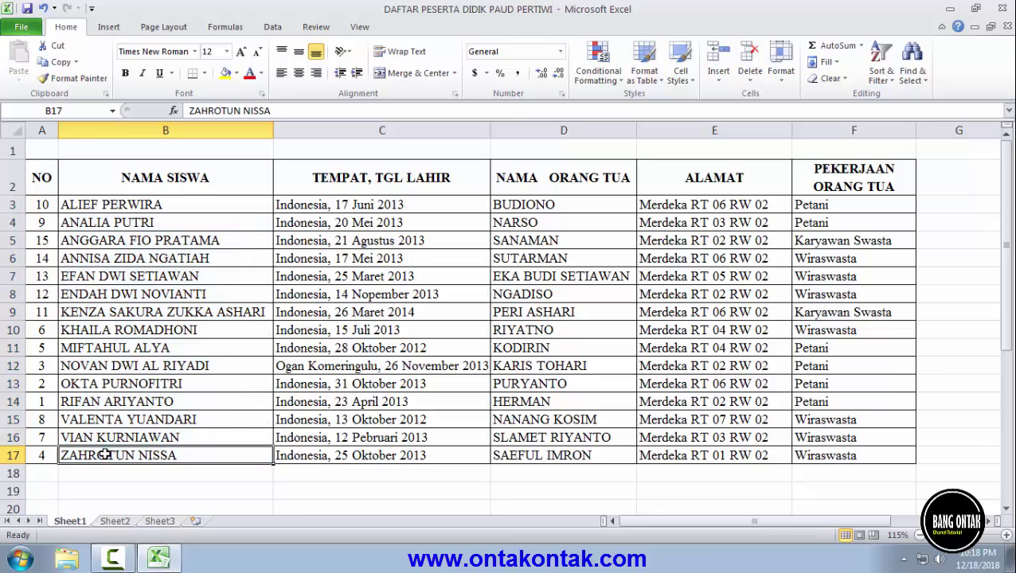
pyautogui.click(100, 209)
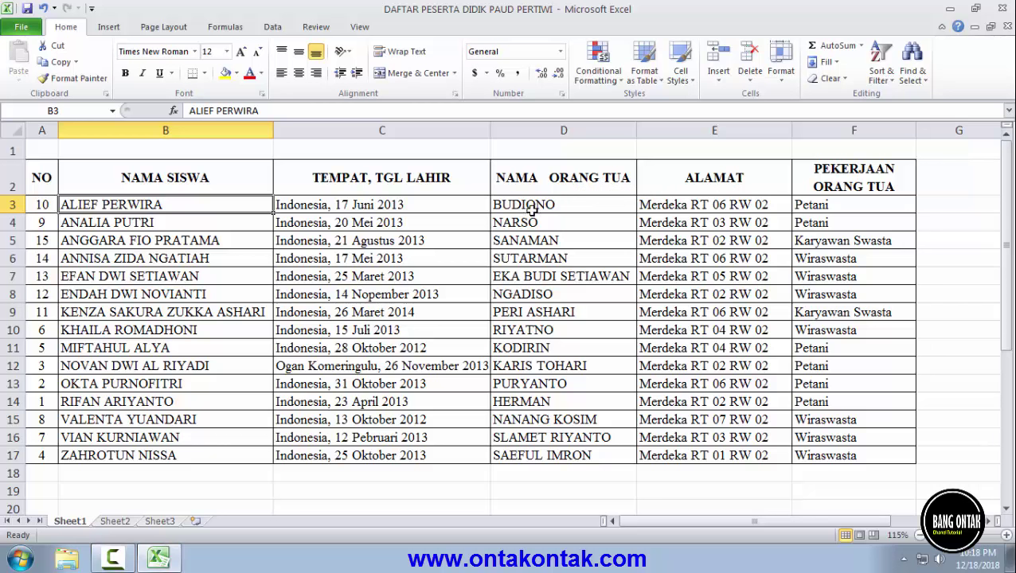
# - Undo the name sort to restore order 1–15, then reselect names B3:B17
pyautogui.click(43, 8)
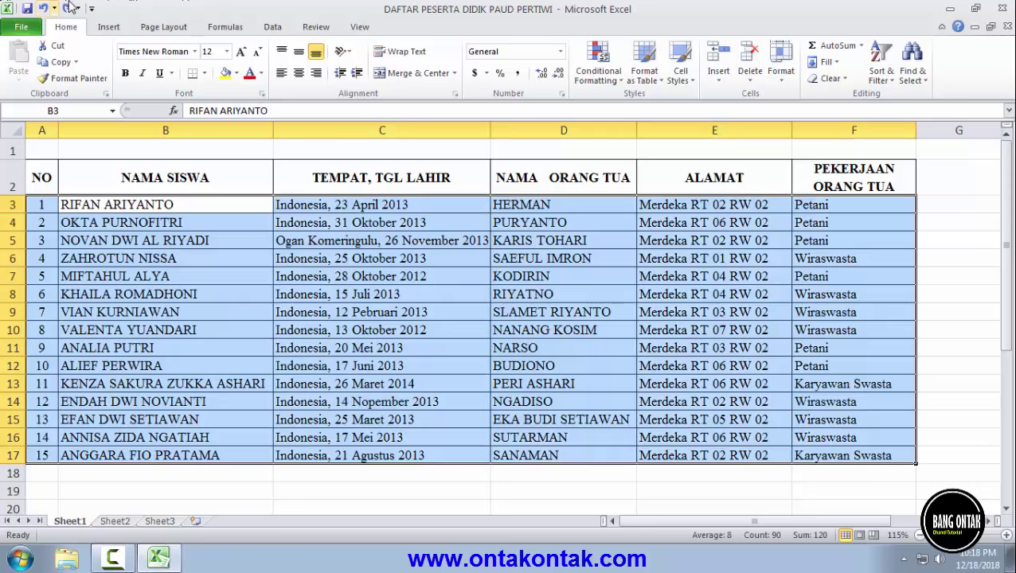
pyautogui.click(244, 238)
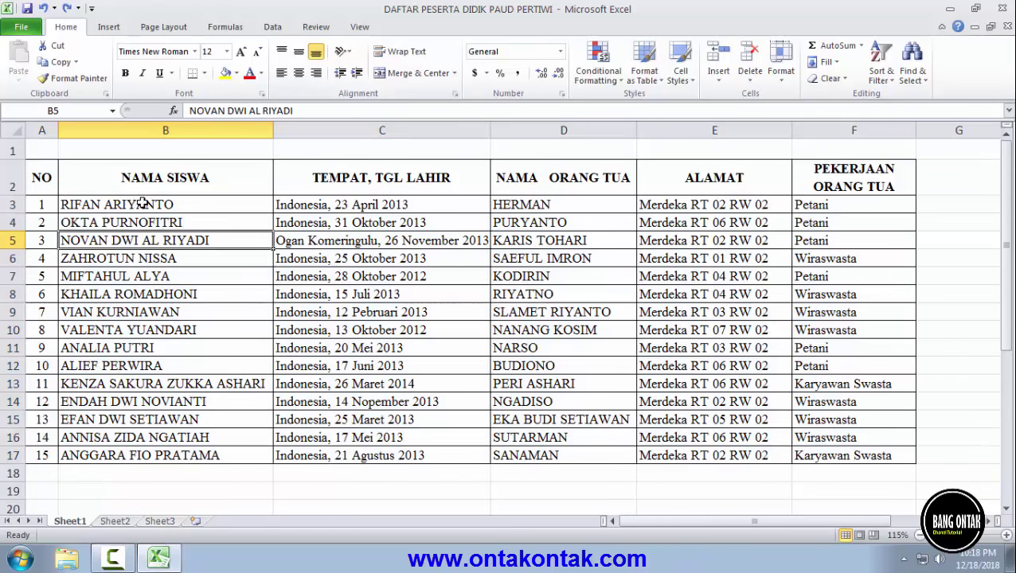
pyautogui.moveTo(142, 204); pyautogui.dragTo(154, 452)
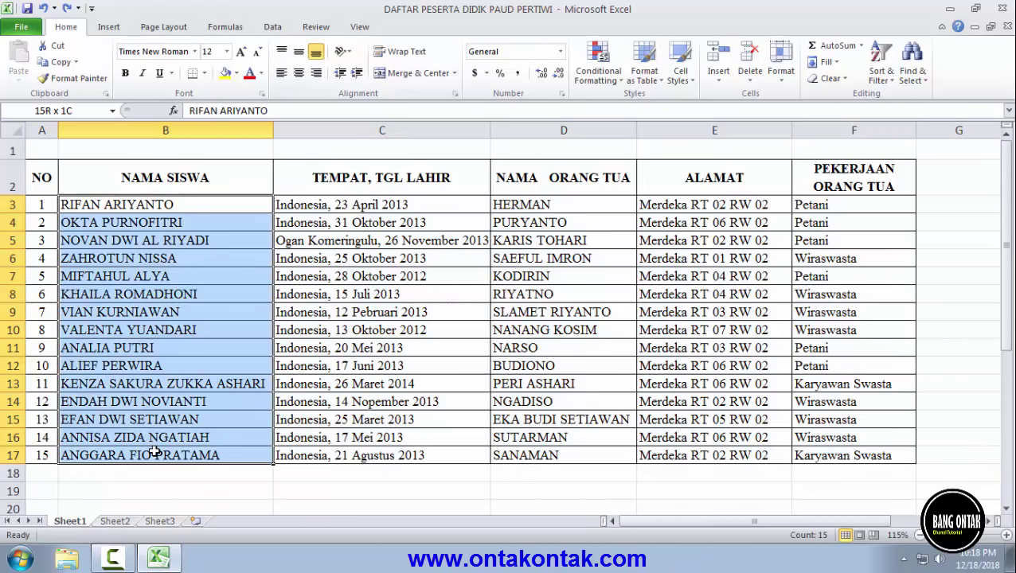
pyautogui.moveTo(96, 202); pyautogui.dragTo(145, 455)
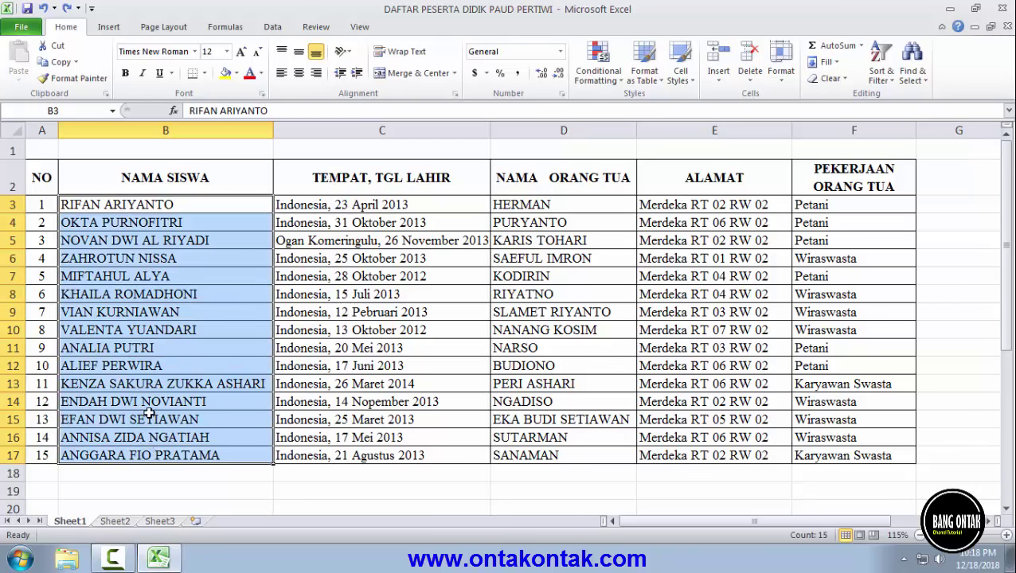
# - Sort only B3:B17 A to Z using 'Continue with the current selection'
pyautogui.click(889, 78)
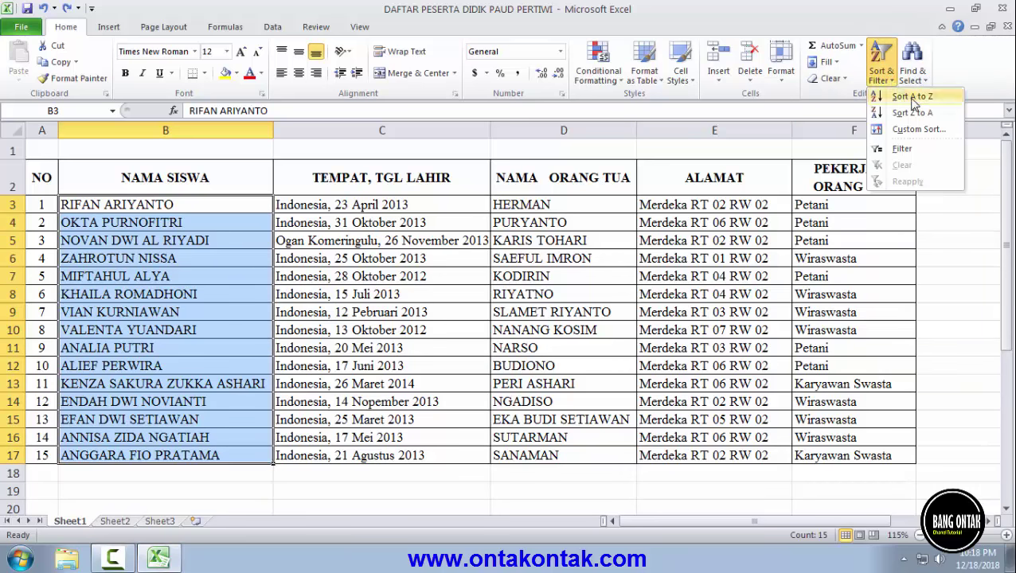
pyautogui.click(914, 98)
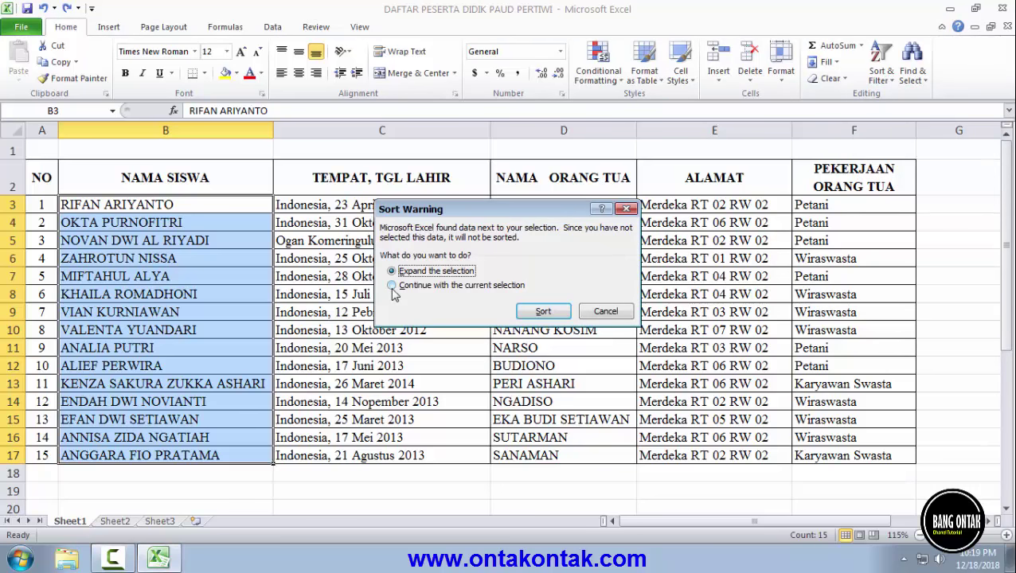
pyautogui.click(392, 286)
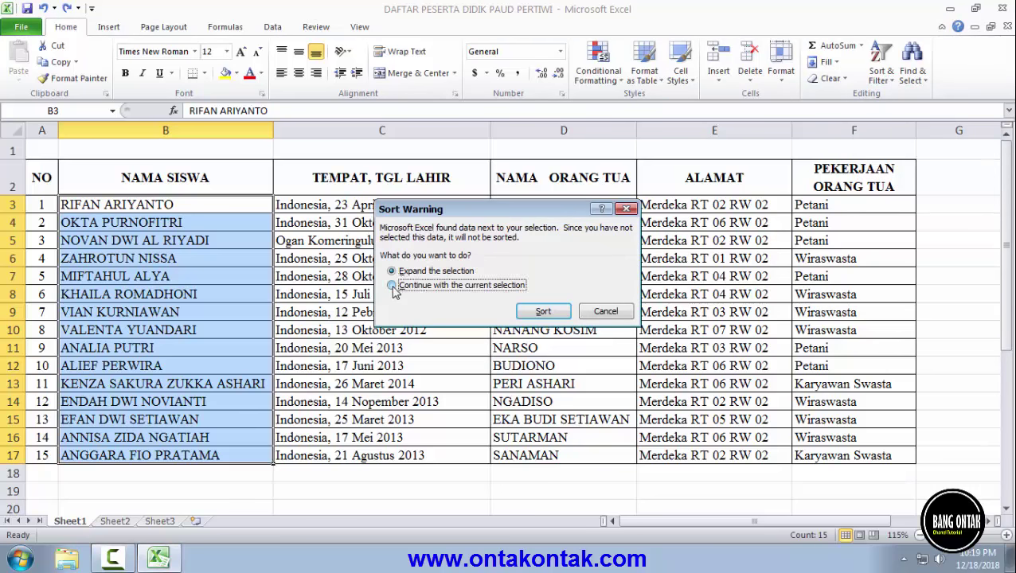
pyautogui.click(542, 313)
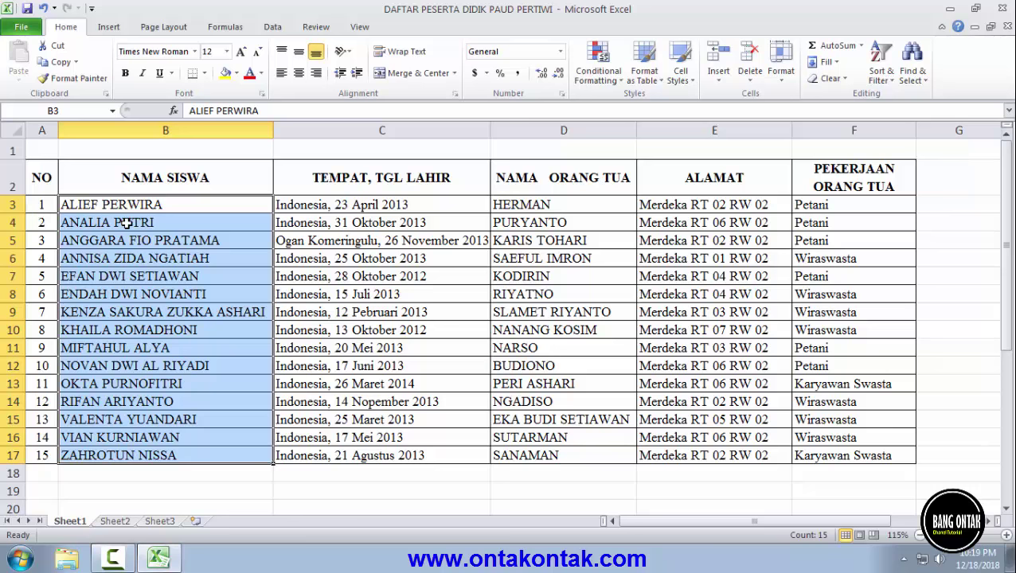
pyautogui.click(176, 255)
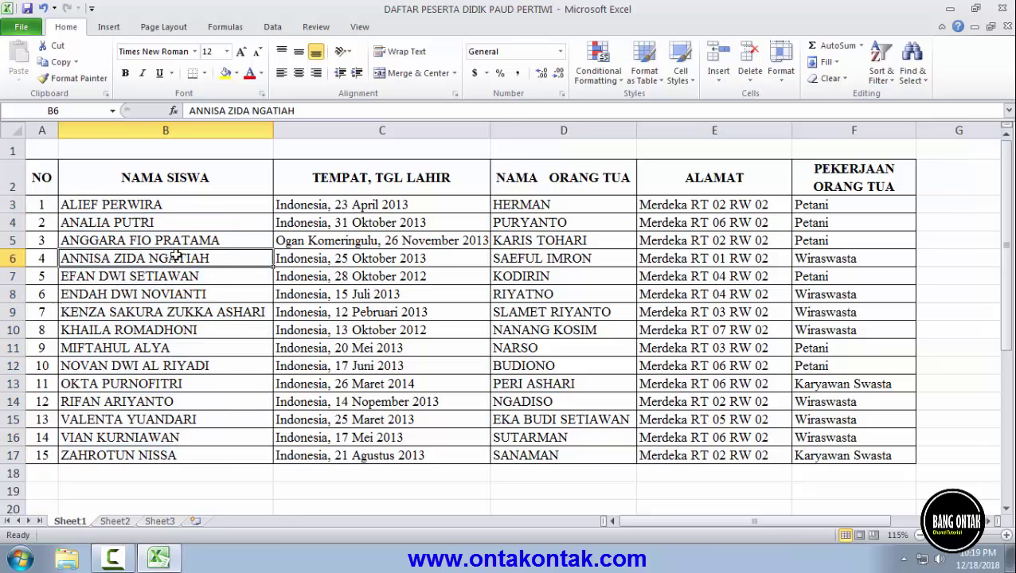